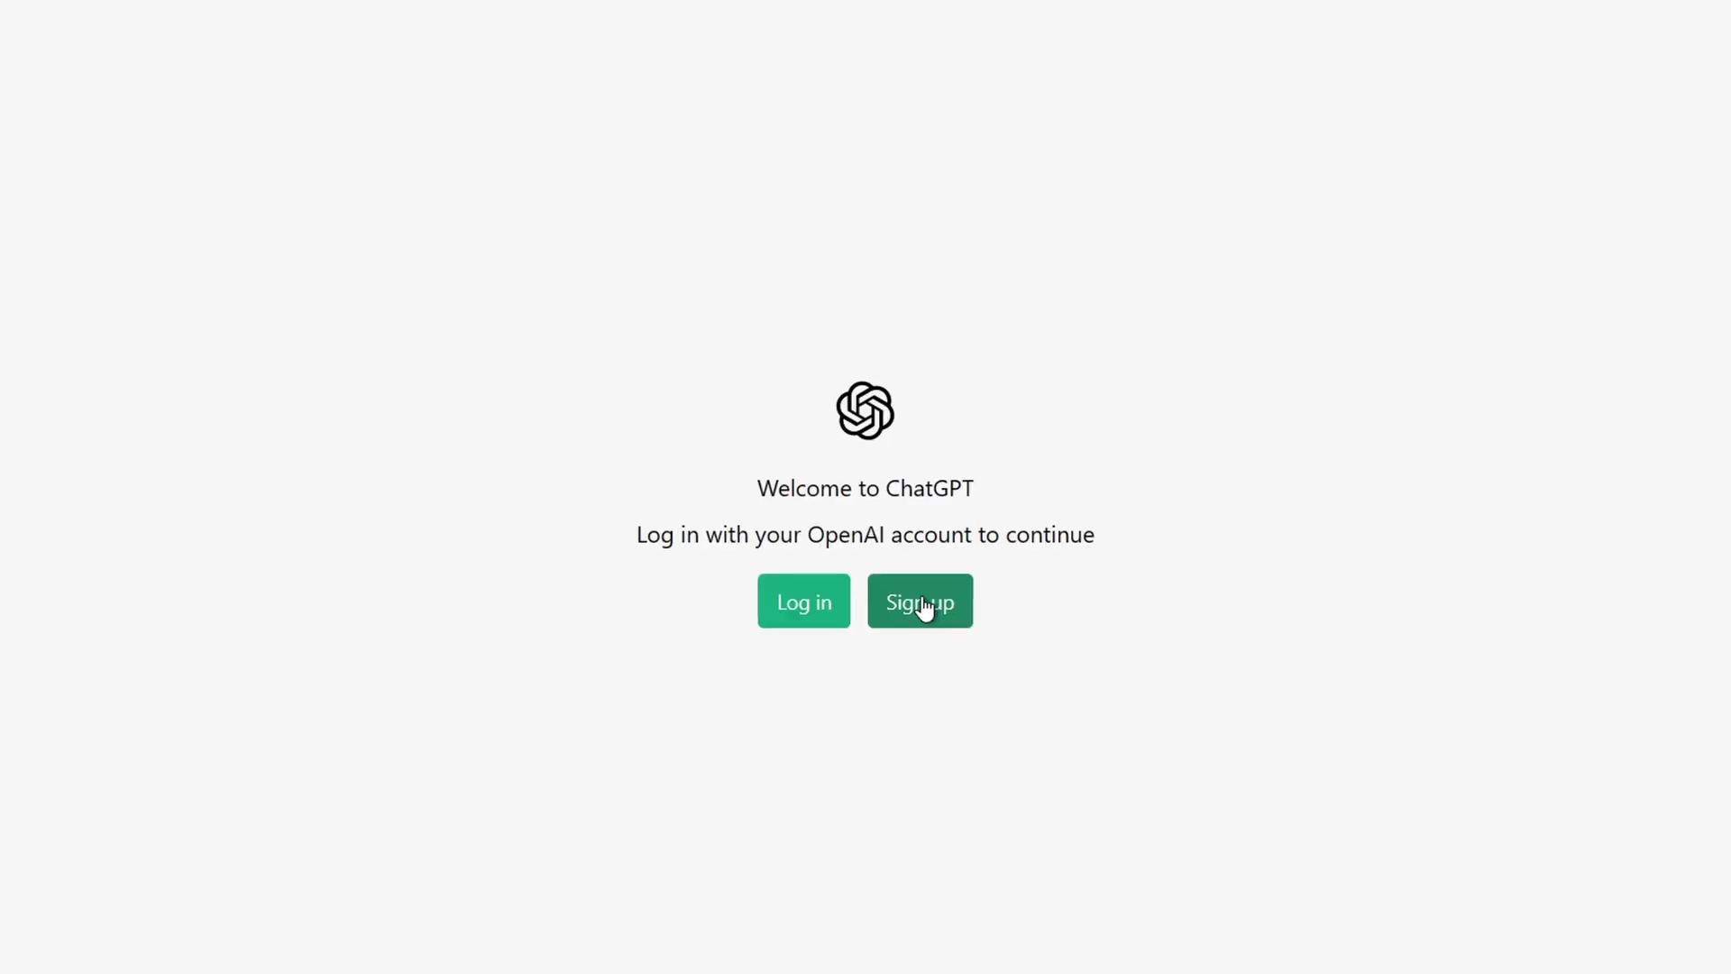
Sign in to ChatGPT and bring up the Free Plan vs. Plus $20/mo comparison.
{"action": "left_click", "coordinate": [925, 610]}
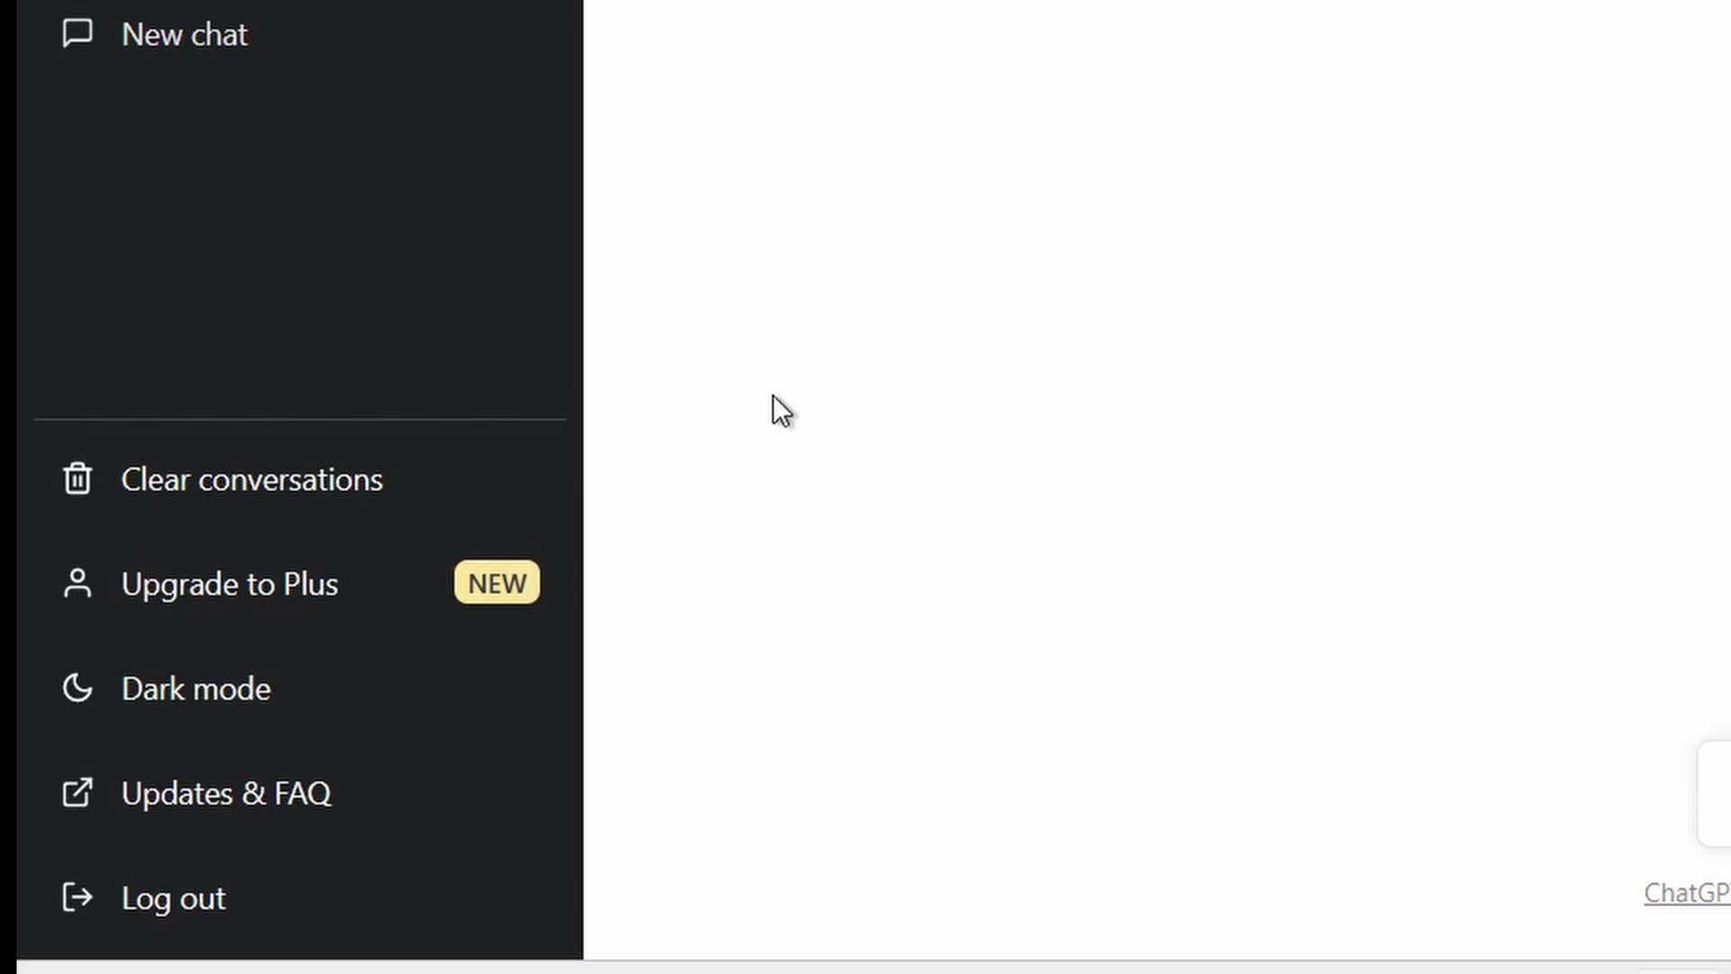
{"action": "left_click", "coordinate": [280, 622]}
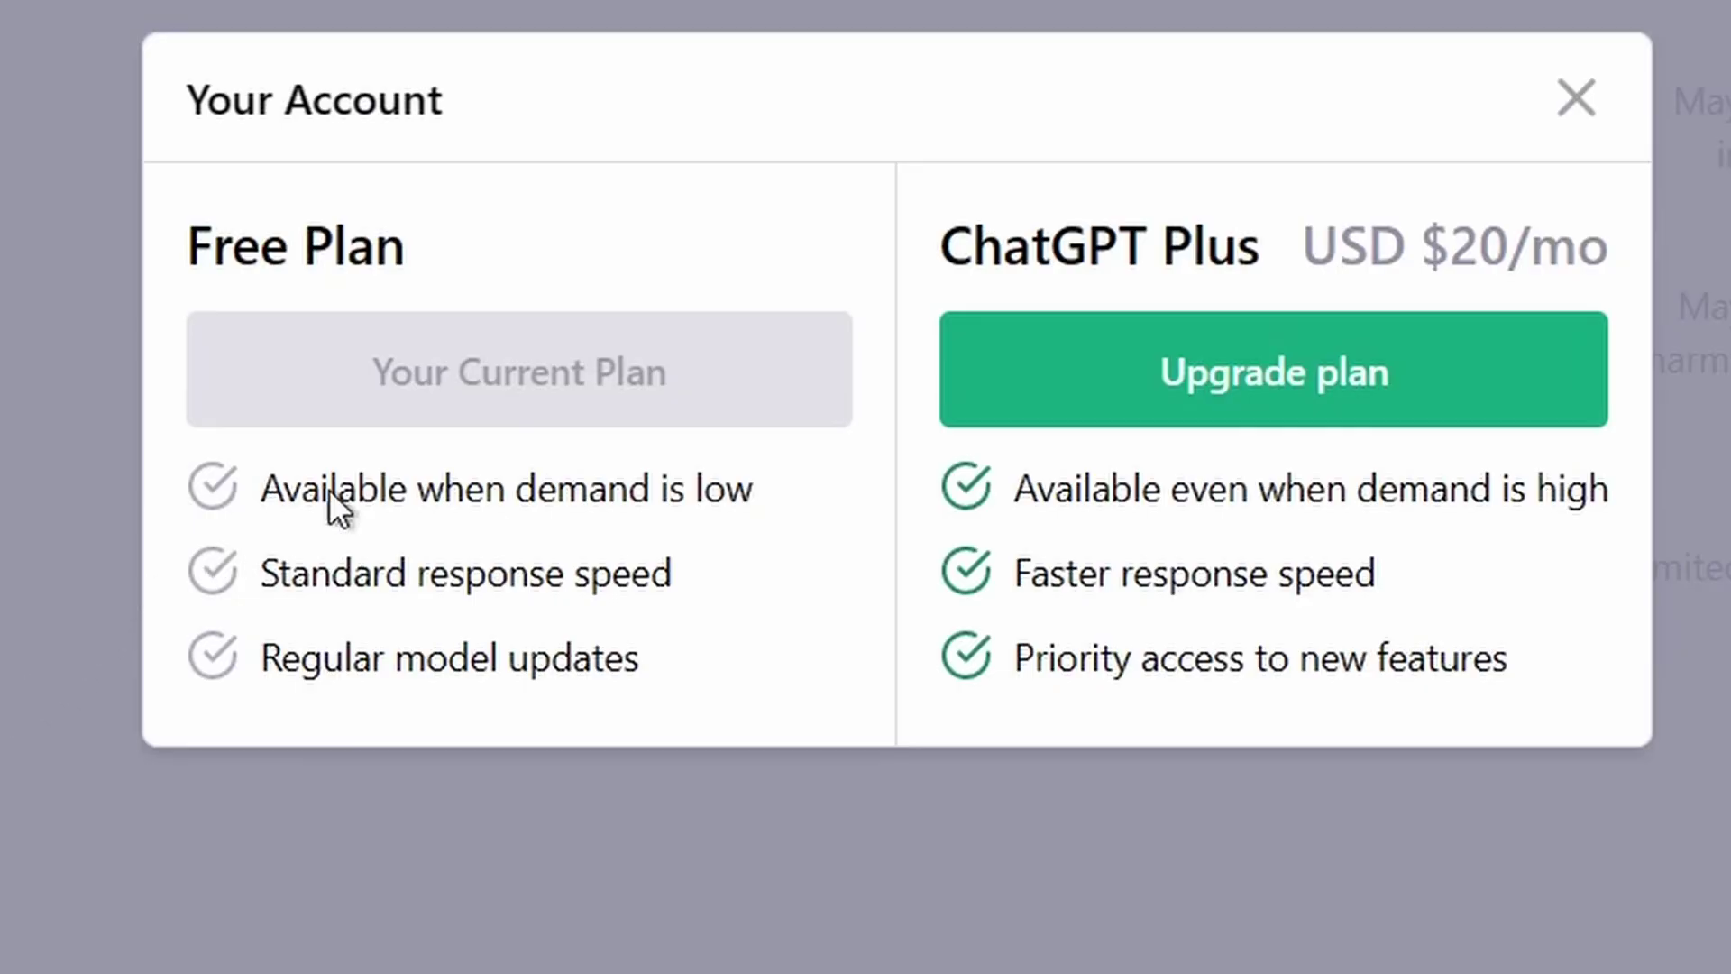
Upgrade to ChatGPT Plus and complete the $20.00 checkout payment.
{"action": "left_click", "coordinate": [1357, 382]}
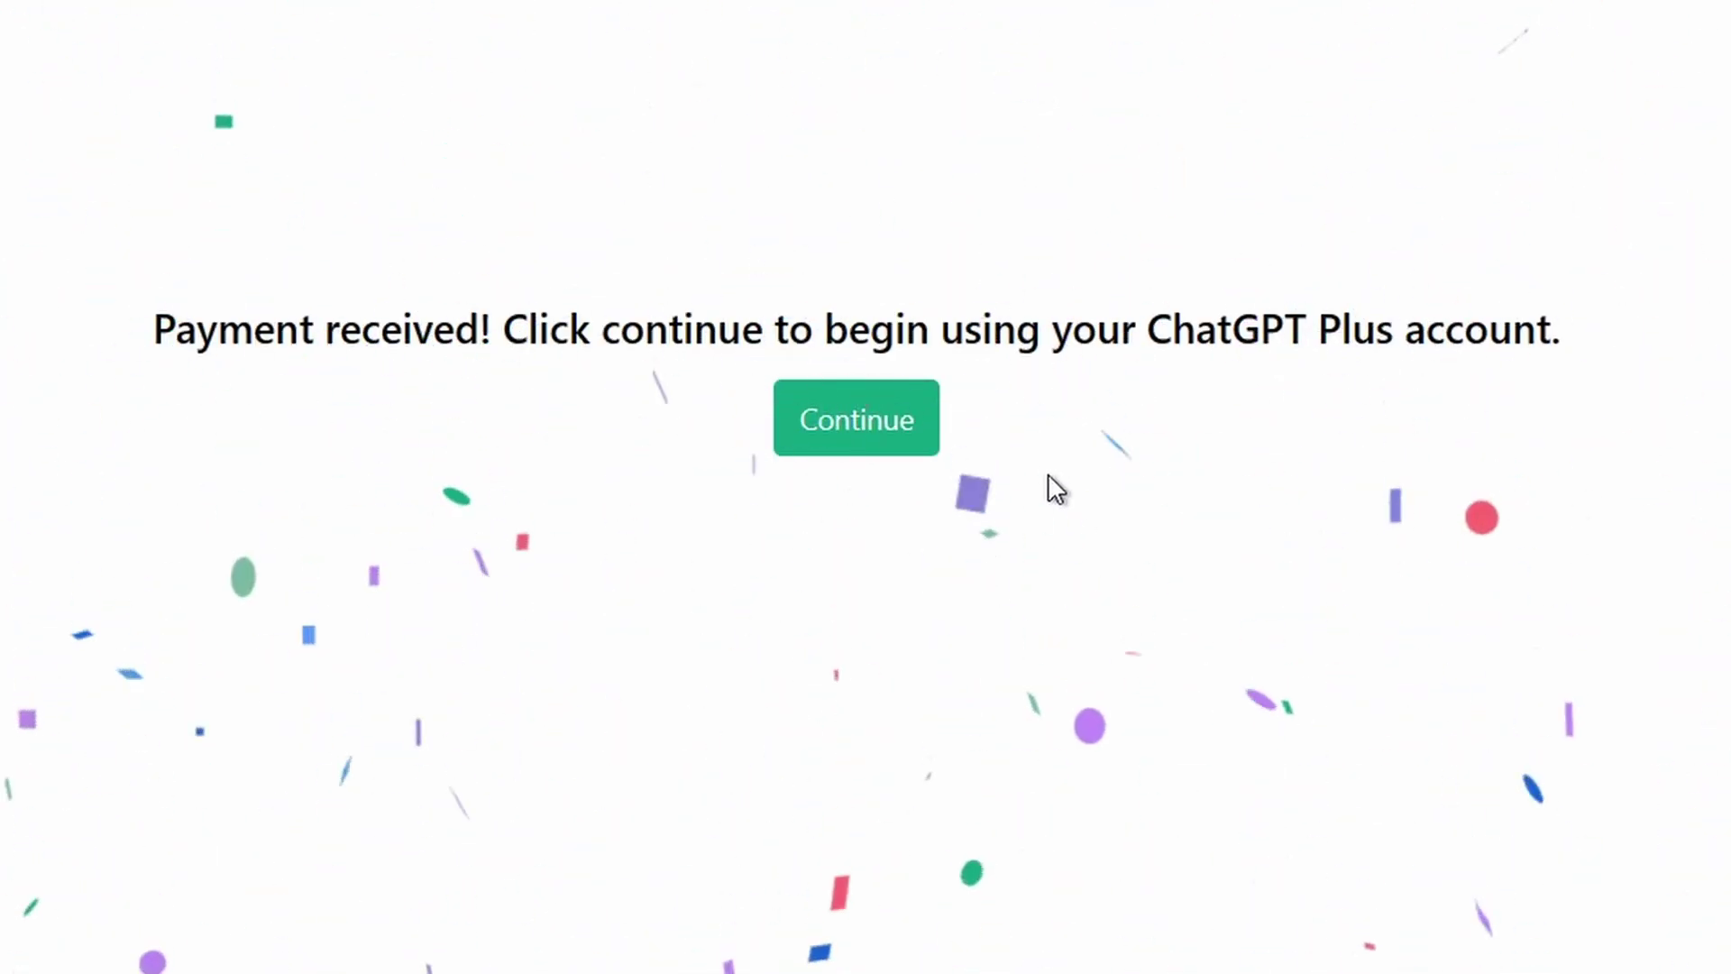
Continue from the payment confirmation into the Plus account with GPT-4 available.
{"action": "left_click", "coordinate": [889, 410]}
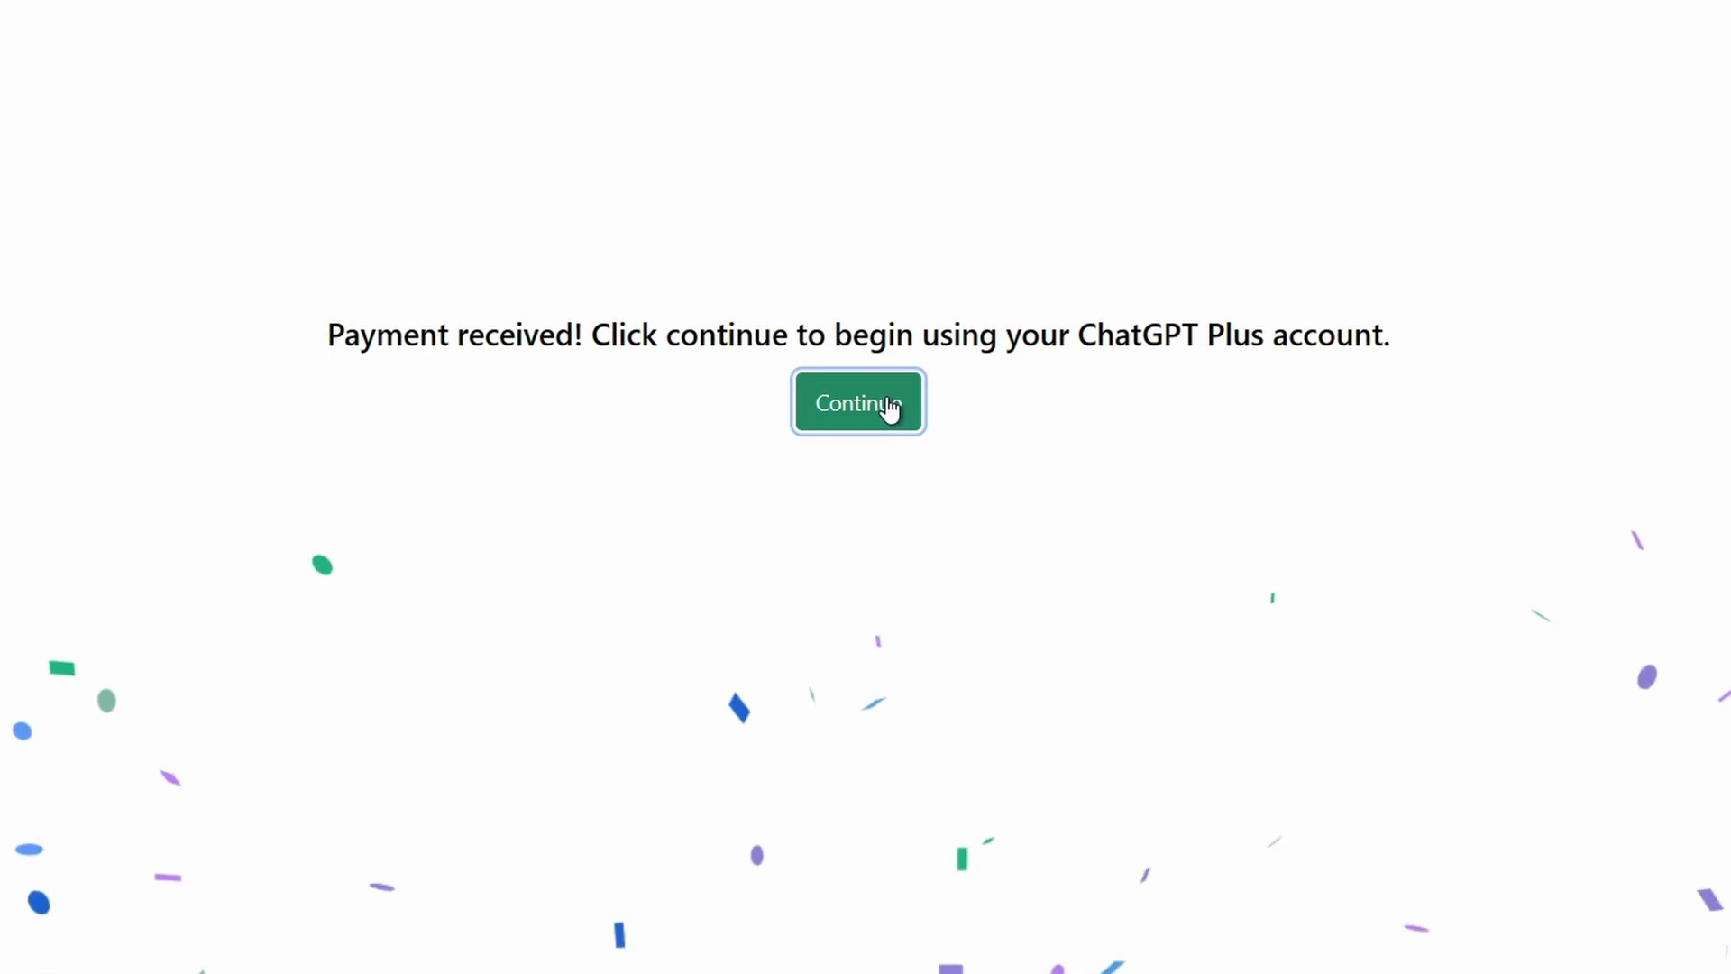